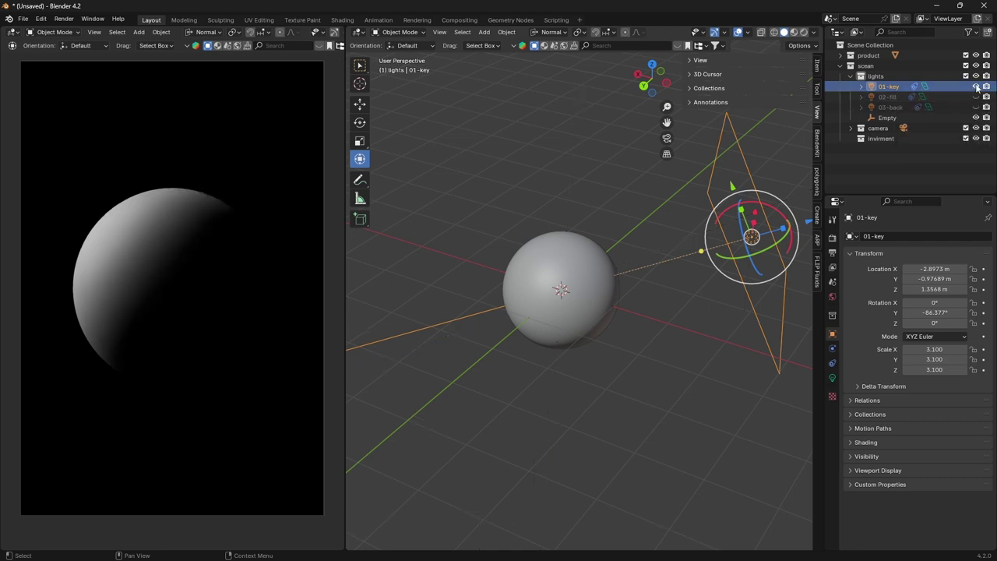
{"action": "left_click", "coordinate": [976, 87]}
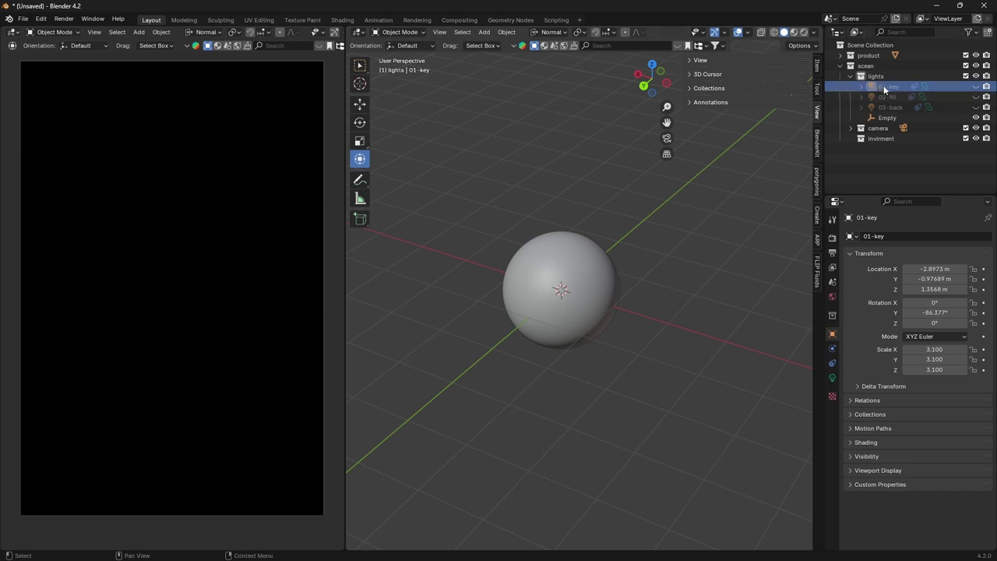
{"action": "left_click", "coordinate": [976, 86]}
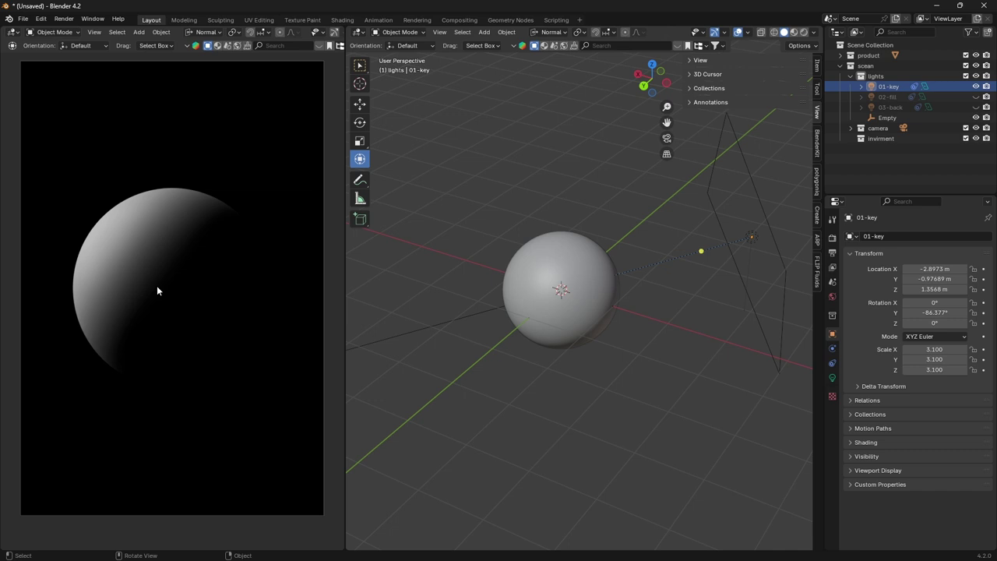
- Orbit and zoom around the sphere, then select the 02-fill light in the Outliner
{"action": "scroll", "coordinate": [570, 216], "scroll_direction": "down", "scroll_amount": 4}
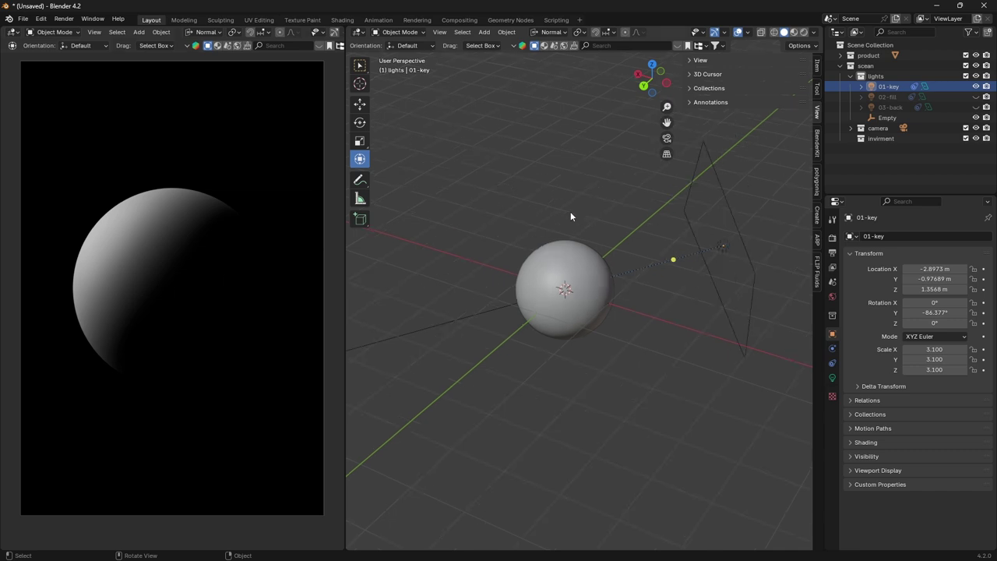
{"action": "mouse_move", "coordinate": [591, 249]}
{"action": "middle_mouse_down"}
{"action": "mouse_move", "coordinate": [477, 235]}
{"action": "mouse_move", "coordinate": [634, 275]}
{"action": "mouse_move", "coordinate": [568, 258]}
{"action": "mouse_move", "coordinate": [584, 267]}
{"action": "middle_mouse_up"}
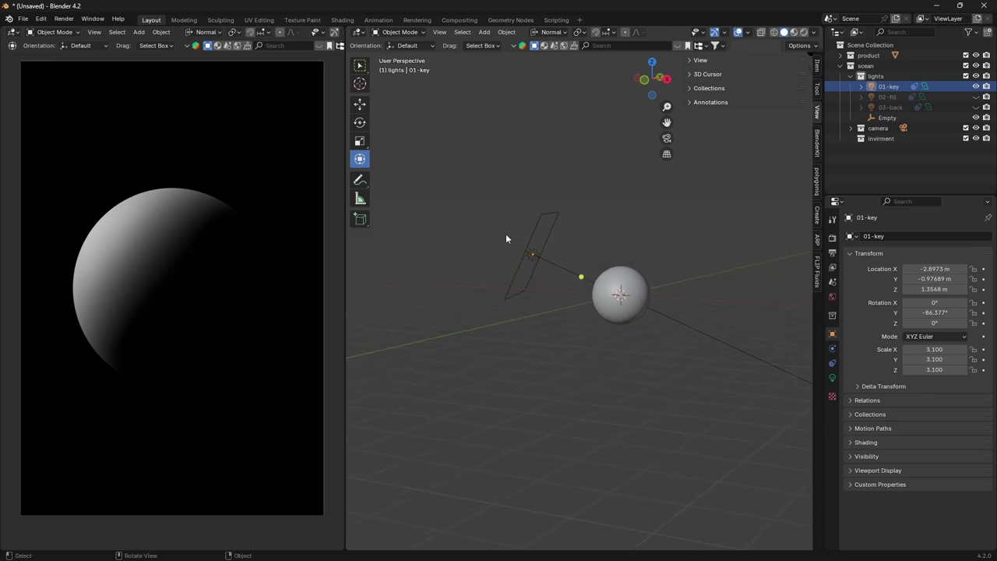
{"action": "scroll", "coordinate": [556, 260], "scroll_direction": "up", "scroll_amount": 4}
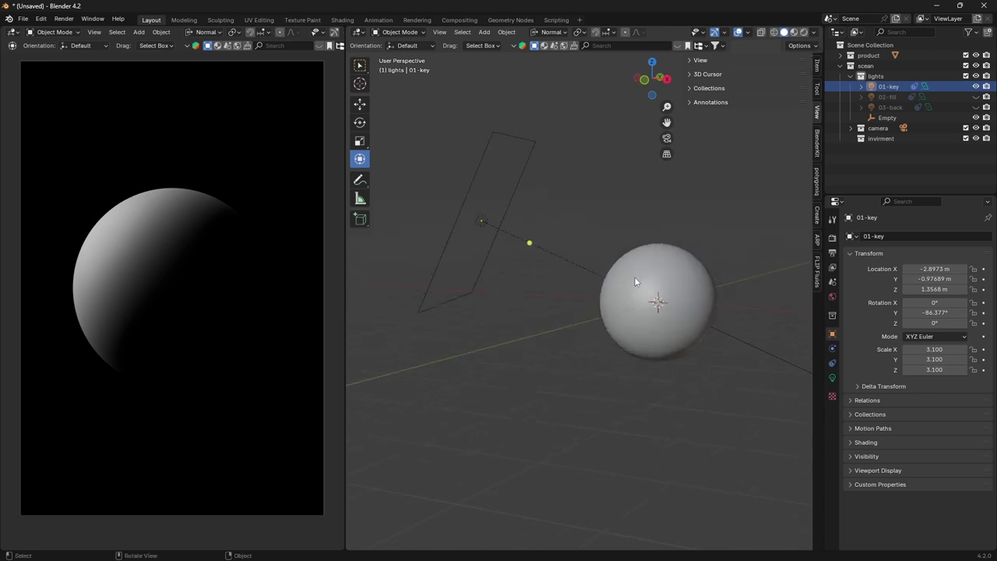
{"action": "middle_click_drag", "start_coordinate": [615, 282], "coordinate": [612, 287]}
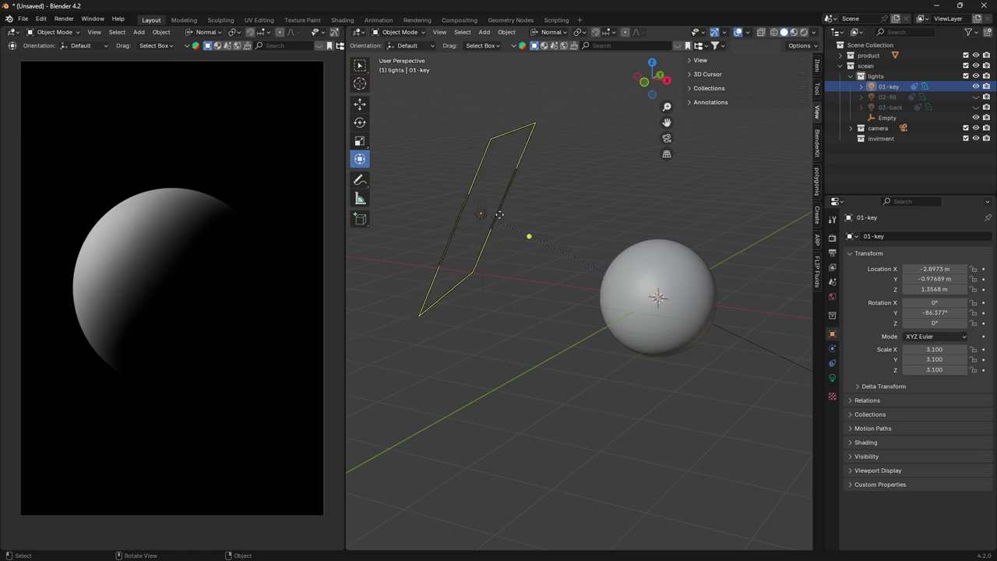
{"action": "middle_click_drag", "start_coordinate": [732, 268], "coordinate": [723, 285]}
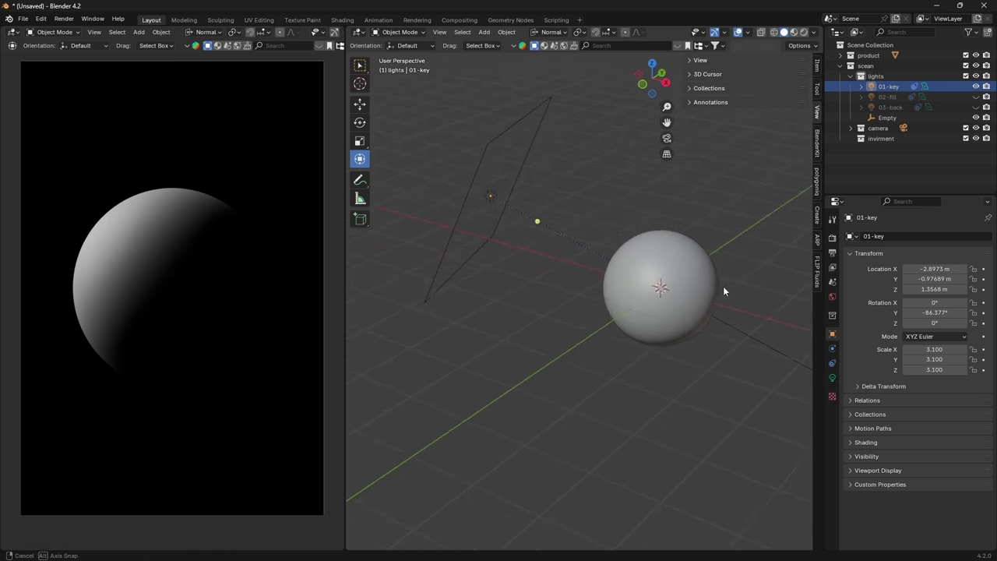
{"action": "left_click", "coordinate": [883, 96]}
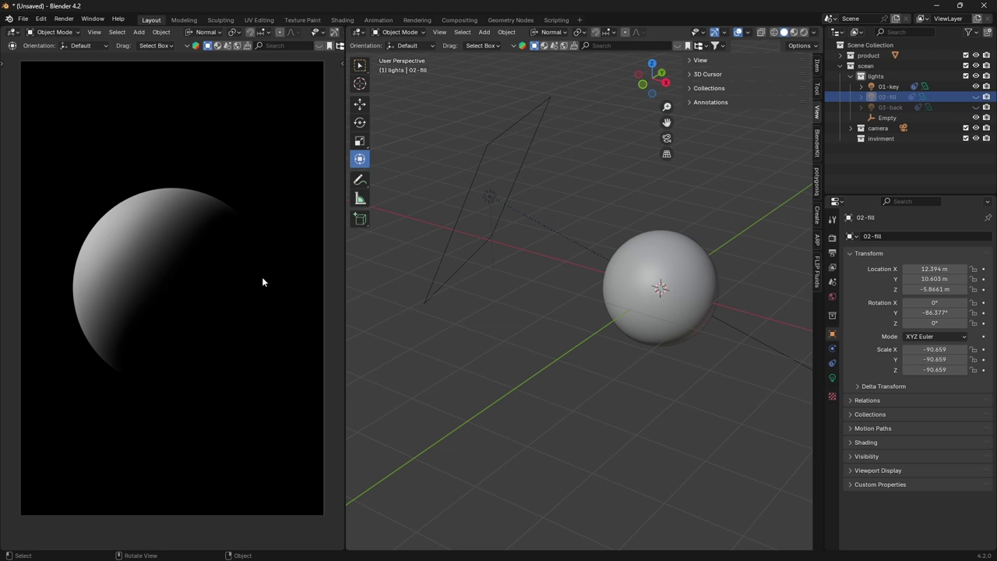
- Make the 02-fill light visible, then pan and zoom to inspect the lights
{"action": "scroll", "coordinate": [263, 279], "scroll_direction": "up", "scroll_amount": 2}
{"action": "scroll", "coordinate": [263, 282], "scroll_direction": "down", "scroll_amount": 3}
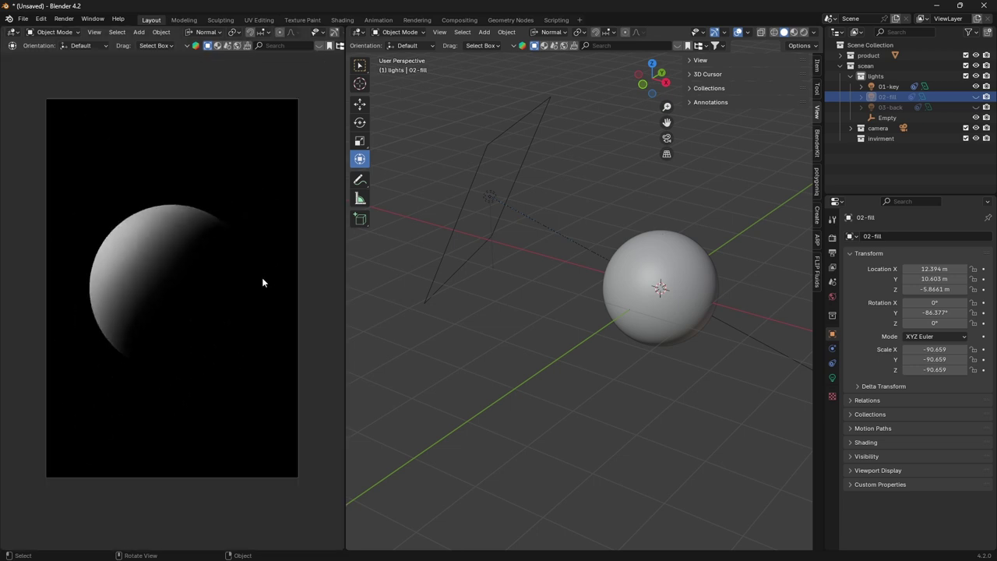
{"action": "scroll", "coordinate": [250, 298], "scroll_direction": "up", "scroll_amount": 1}
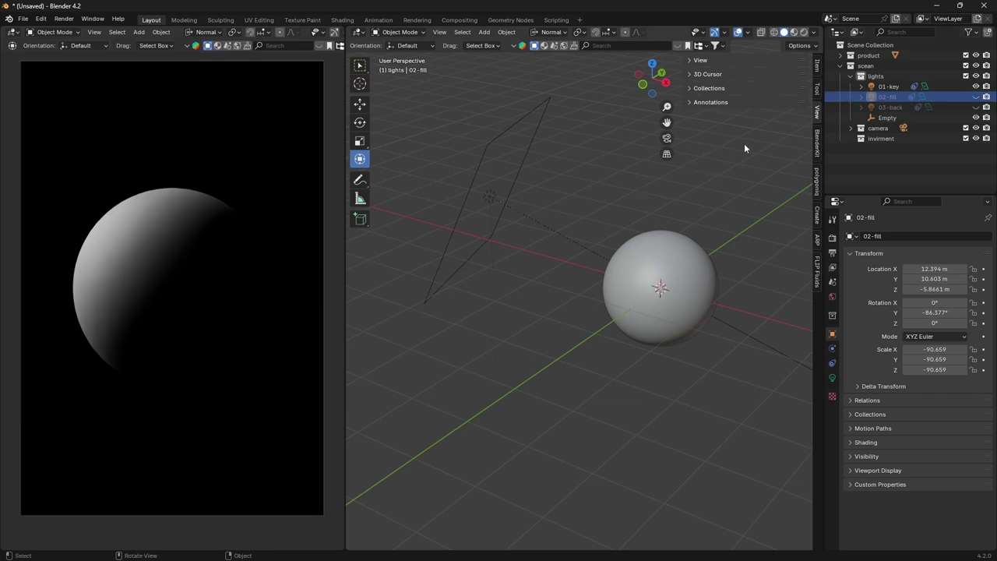
{"action": "left_click", "coordinate": [975, 97]}
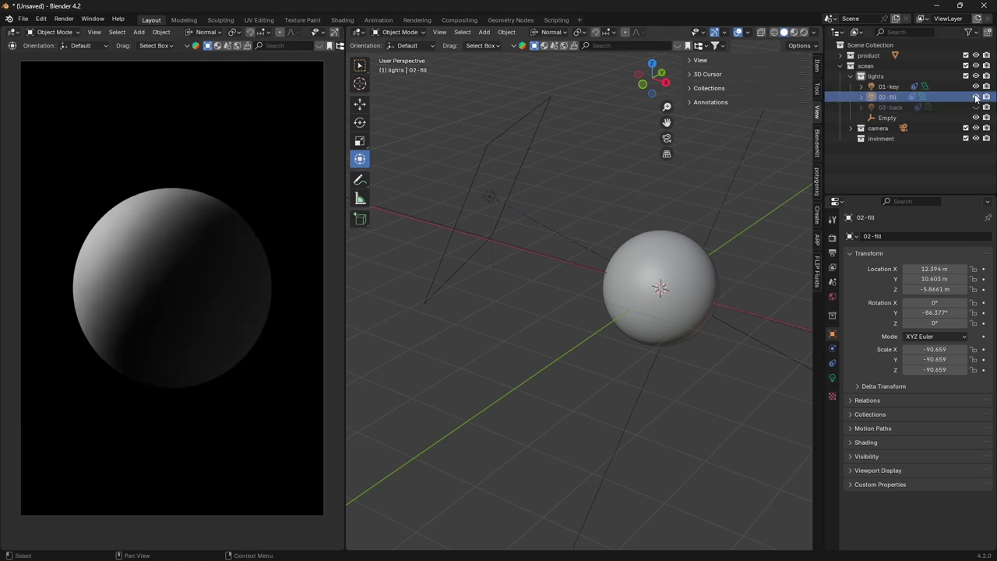
{"action": "scroll", "coordinate": [501, 320], "scroll_direction": "down", "scroll_amount": 4}
{"action": "middle_click_drag", "start_coordinate": [684, 312], "coordinate": [537, 284], "text": "shift"}
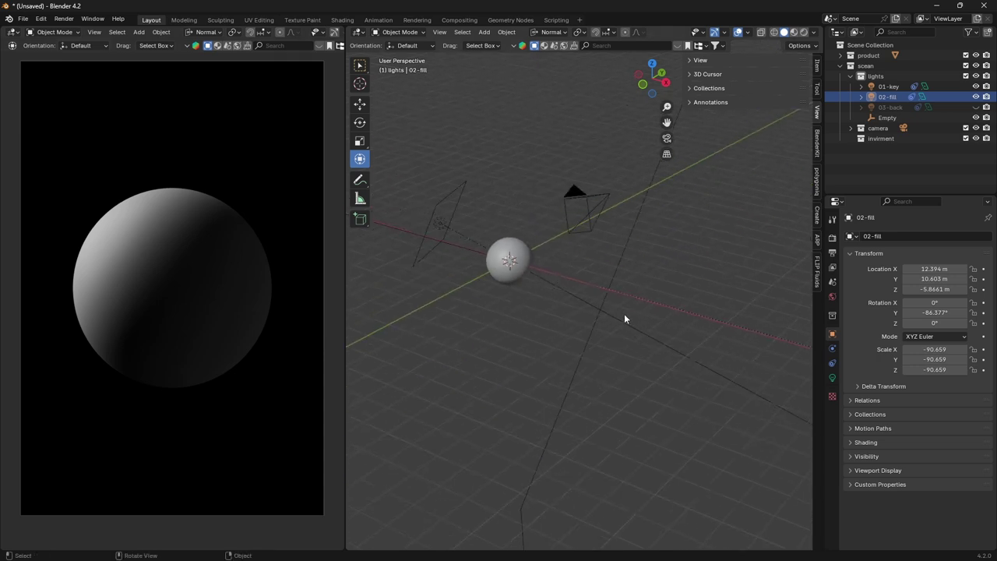
{"action": "scroll", "coordinate": [624, 313], "scroll_direction": "down", "scroll_amount": 6}
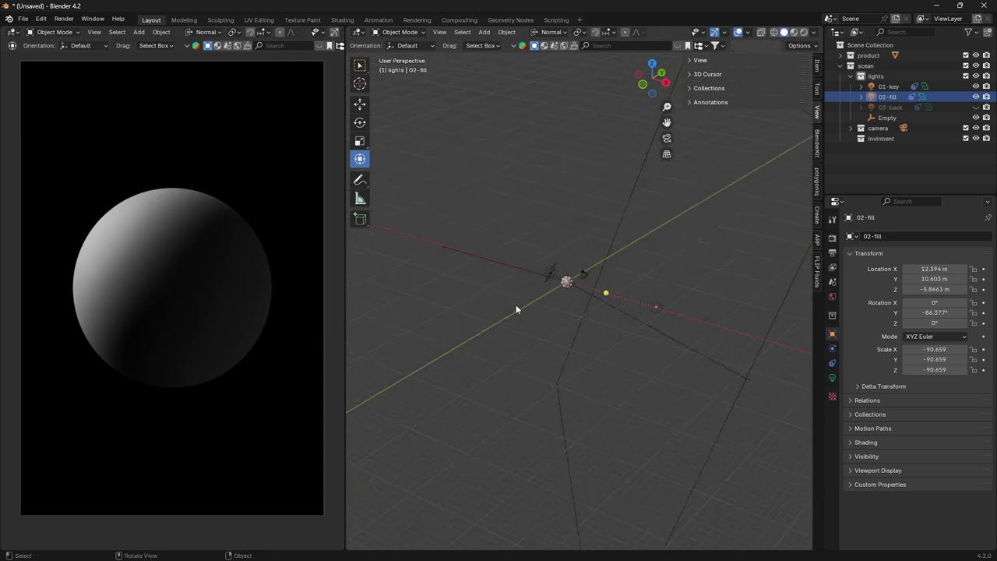
{"action": "scroll", "coordinate": [545, 280], "scroll_direction": "up", "scroll_amount": 3}
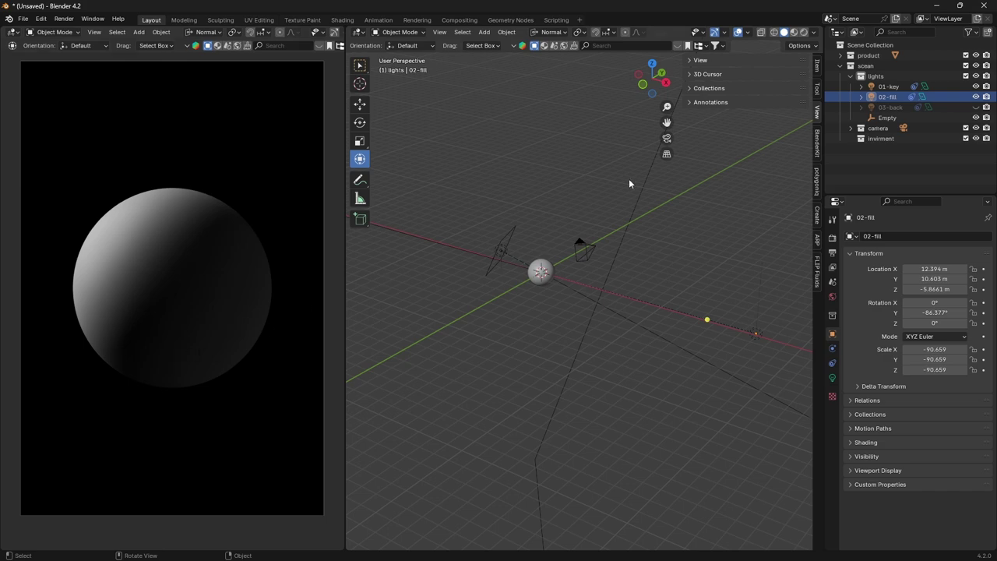
- Select the 03-back light and make it visible to add a rim light to the sphere
{"action": "left_click", "coordinate": [898, 108]}
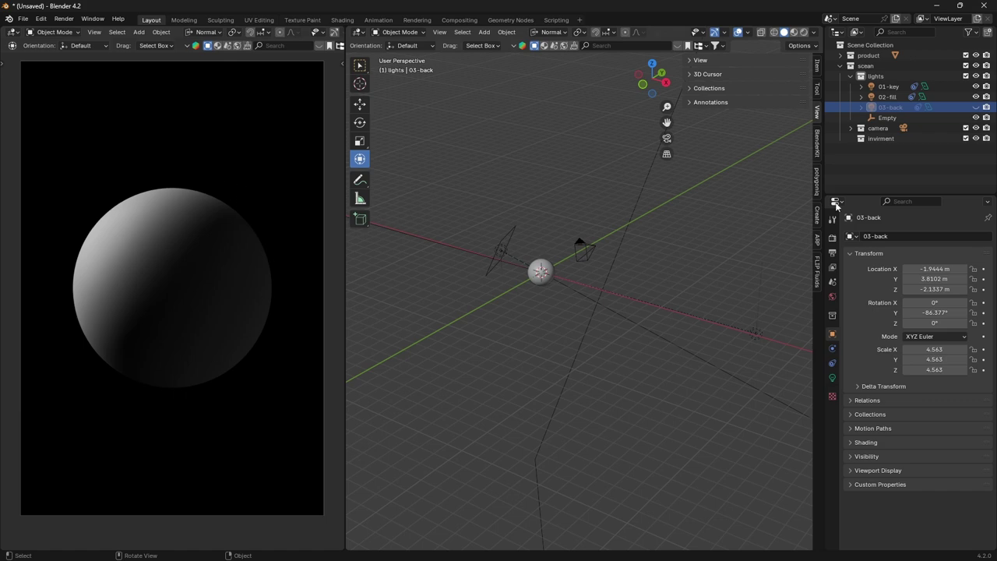
{"action": "left_click", "coordinate": [975, 106]}
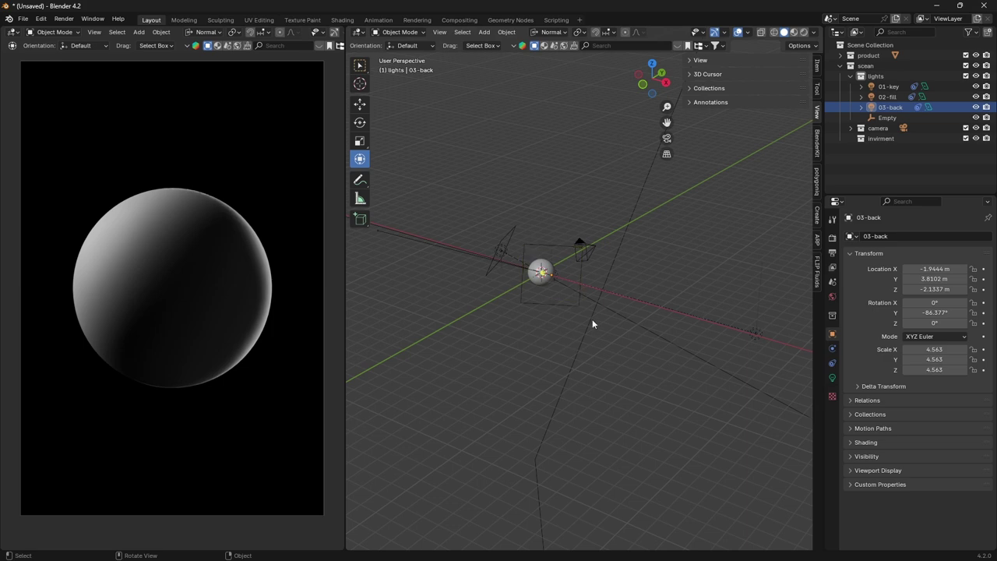
- Bring up the energy drink asset results, close the thumbnail strip, and collapse the lights collection
{"action": "middle_click_drag", "start_coordinate": [570, 289], "coordinate": [536, 269]}
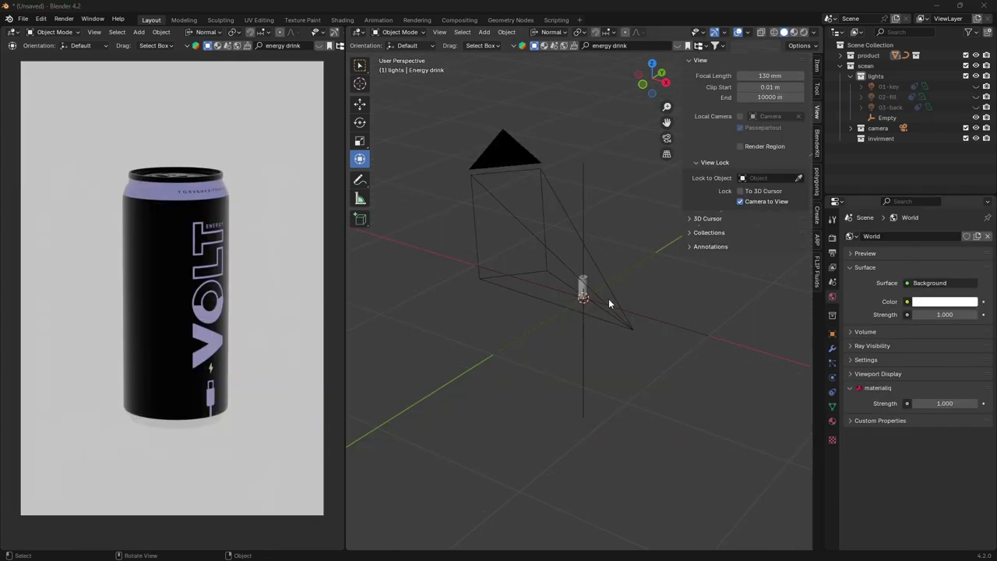
{"action": "scroll", "coordinate": [601, 288], "scroll_direction": "up", "scroll_amount": 2}
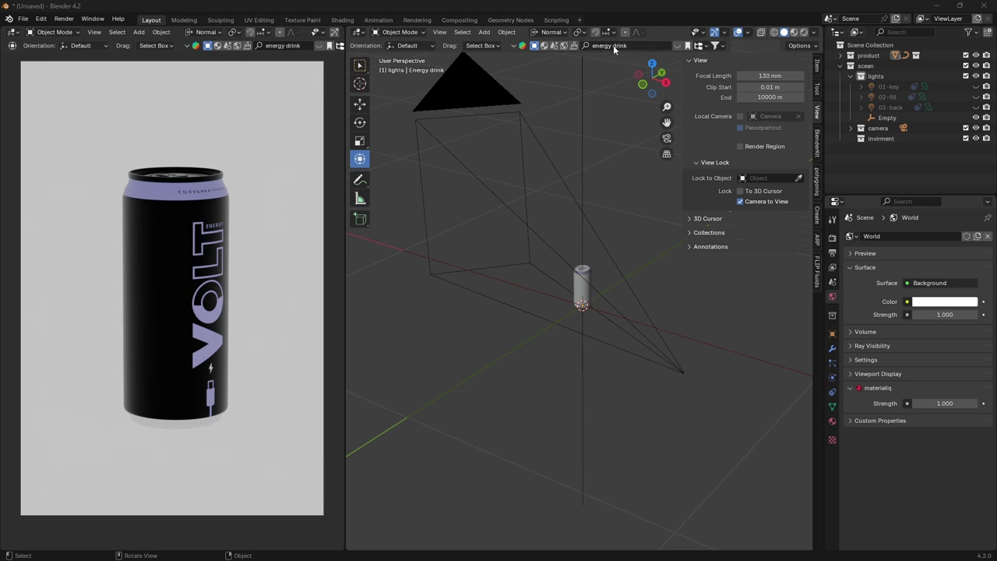
{"action": "left_click", "coordinate": [678, 45]}
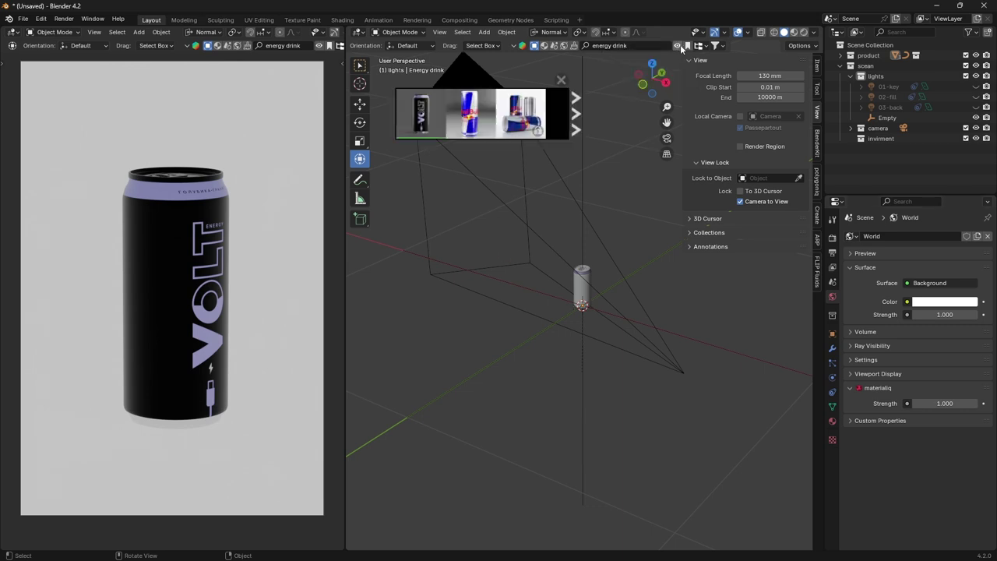
{"action": "mouse_move", "coordinate": [420, 116]}
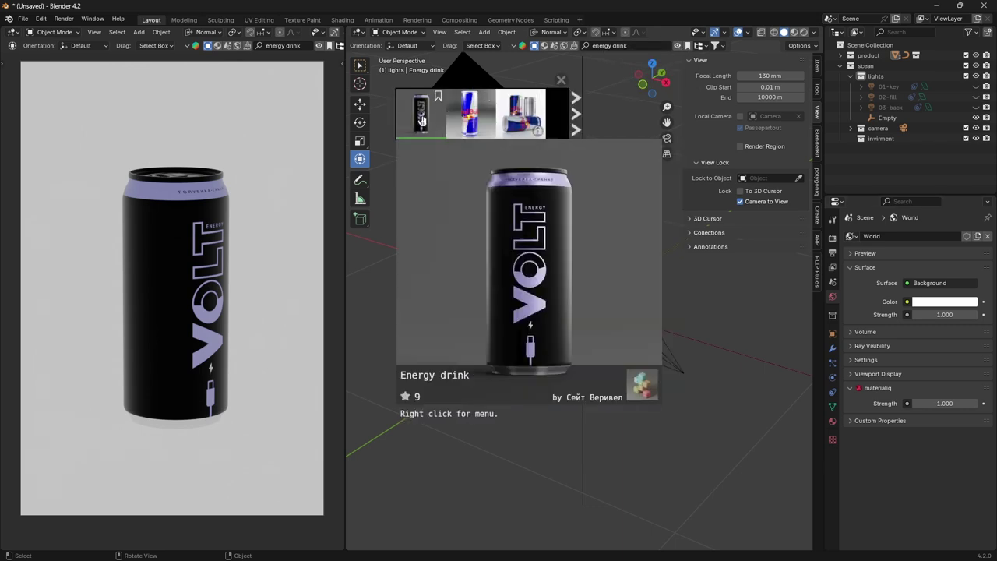
{"action": "left_click", "coordinate": [560, 79]}
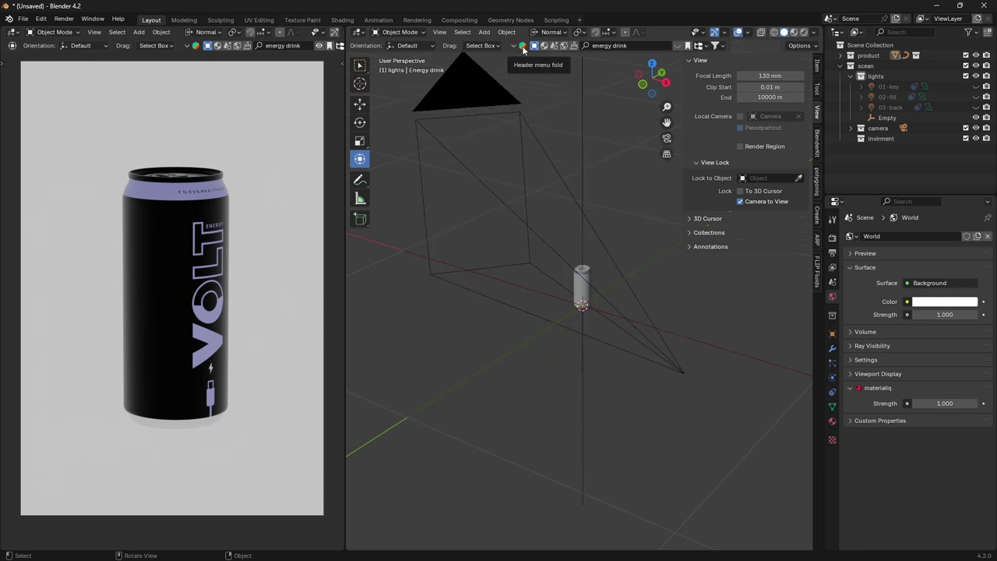
{"action": "left_click", "coordinate": [522, 45]}
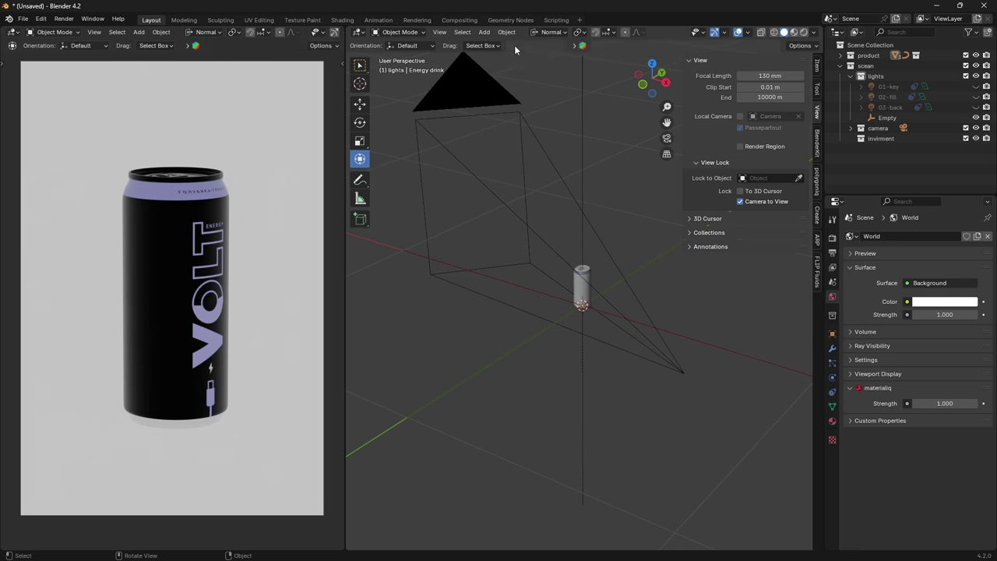
{"action": "left_click", "coordinate": [577, 46]}
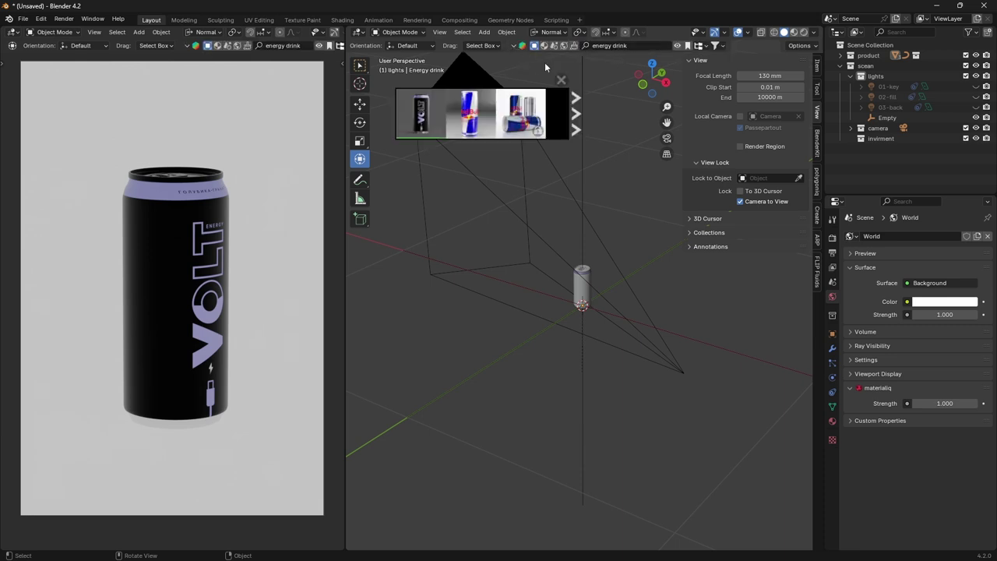
{"action": "left_click", "coordinate": [559, 79]}
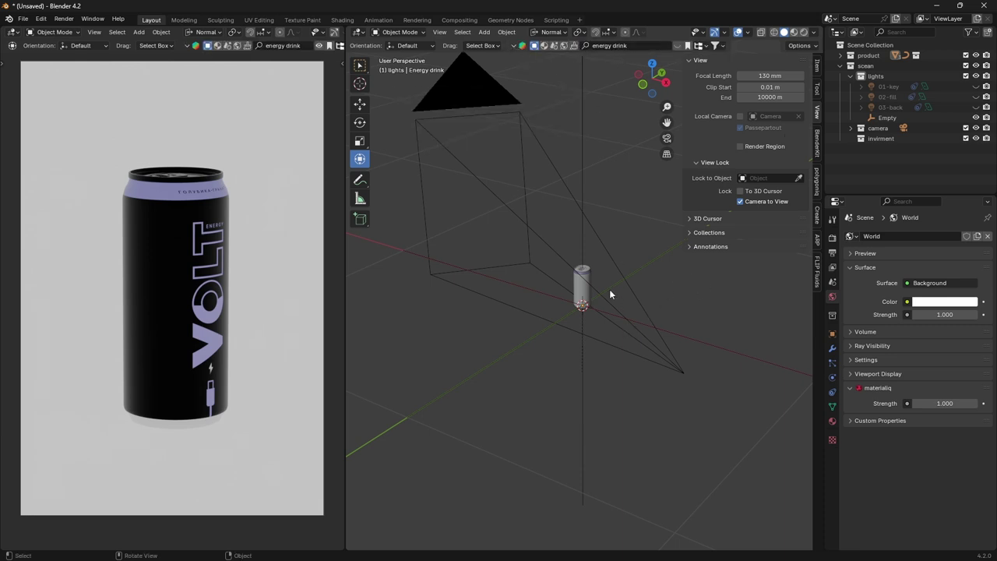
{"action": "left_click", "coordinate": [851, 76]}
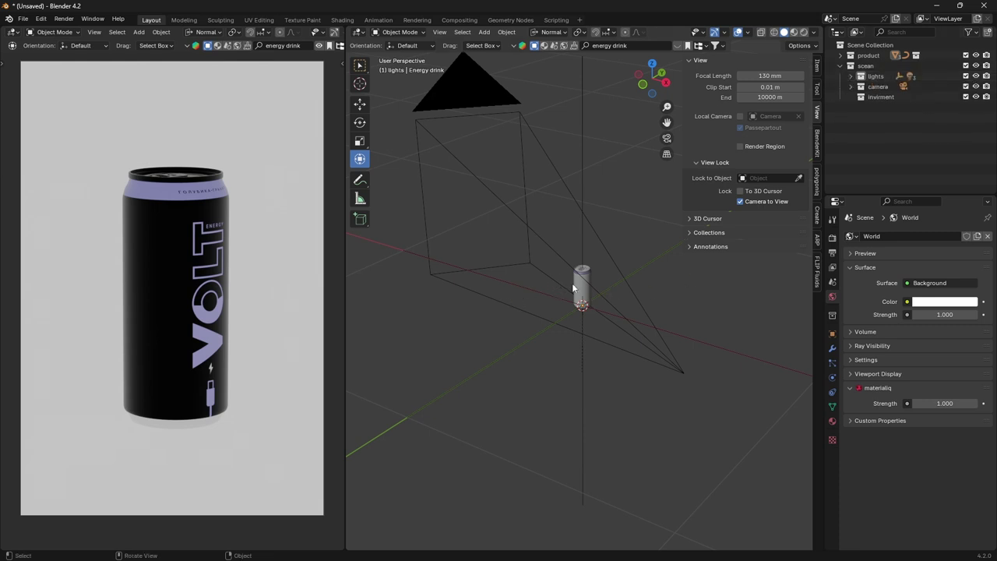
- Hide the view camera and lock settings and close the N sidebar
{"action": "scroll", "coordinate": [571, 281], "scroll_direction": "up", "scroll_amount": 6}
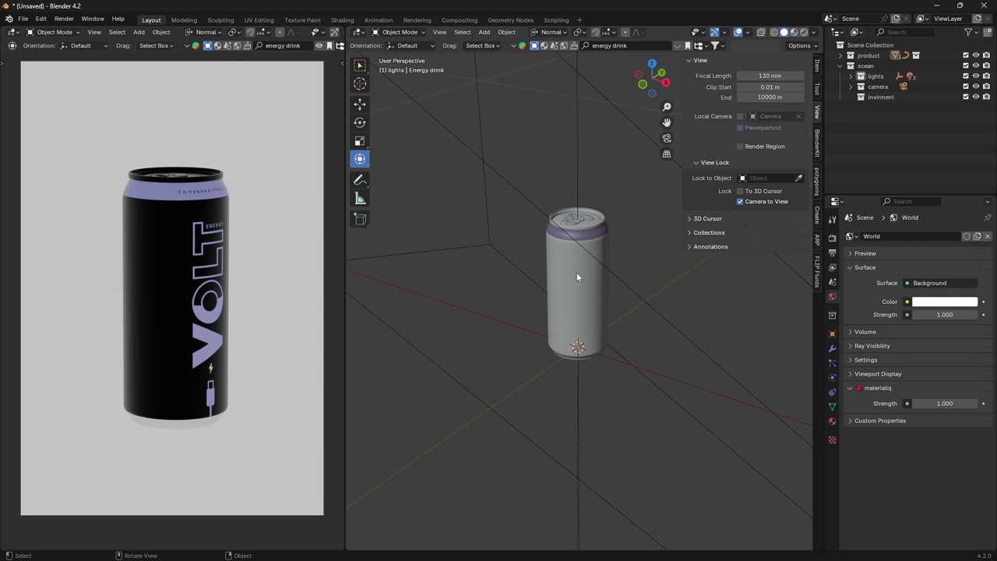
{"action": "left_click", "coordinate": [691, 60]}
{"action": "key", "text": "n"}
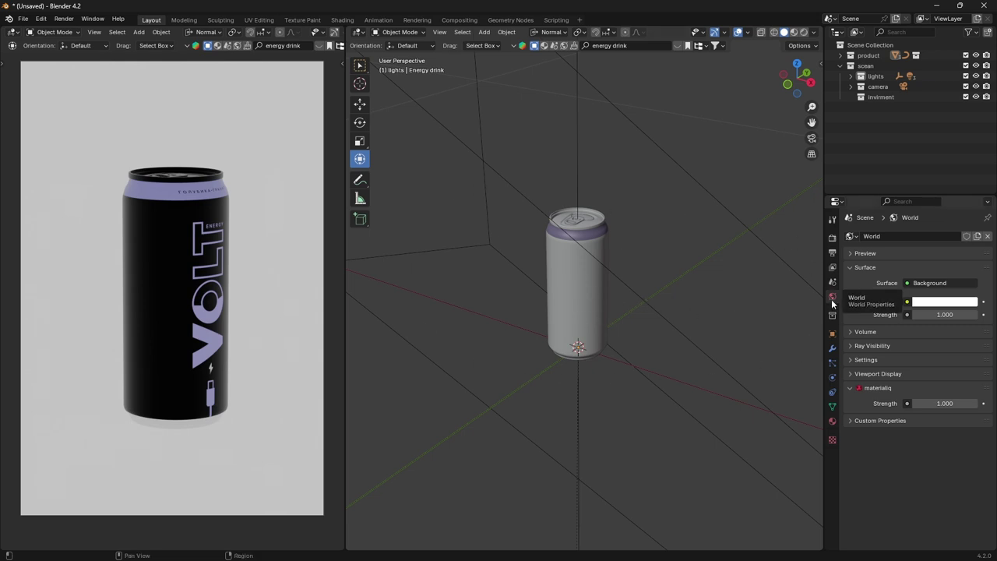
- Set the world background colour to black and its strength to 0
{"action": "left_click", "coordinate": [939, 303]}
{"action": "left_click_drag", "start_coordinate": [970, 152], "coordinate": [969, 228]}
{"action": "left_click", "coordinate": [960, 312]}
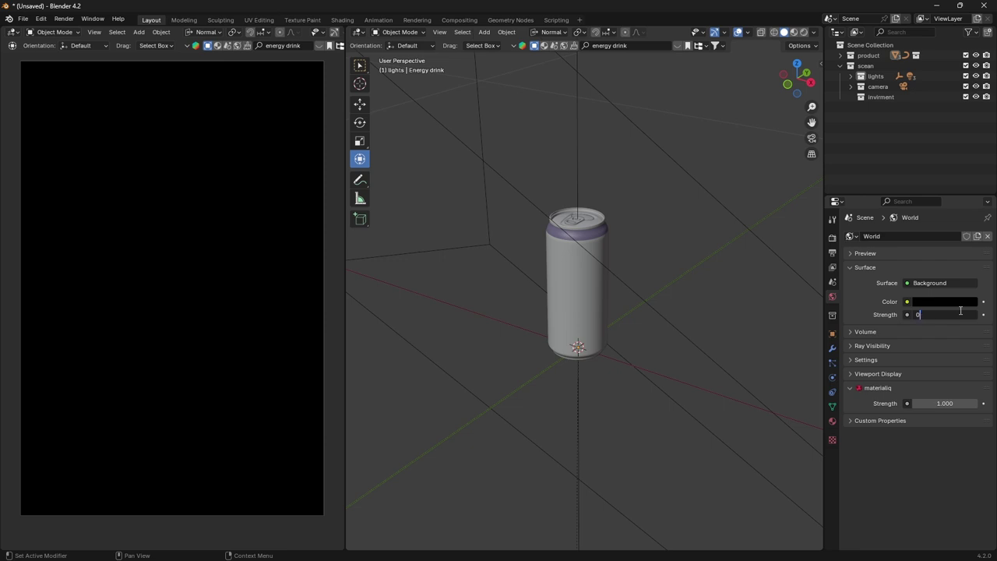
{"action": "type", "text": "0"}
{"action": "key", "text": "Return"}
- Expand the lights collection in the Outliner to show its lights
{"action": "left_click", "coordinate": [851, 76]}
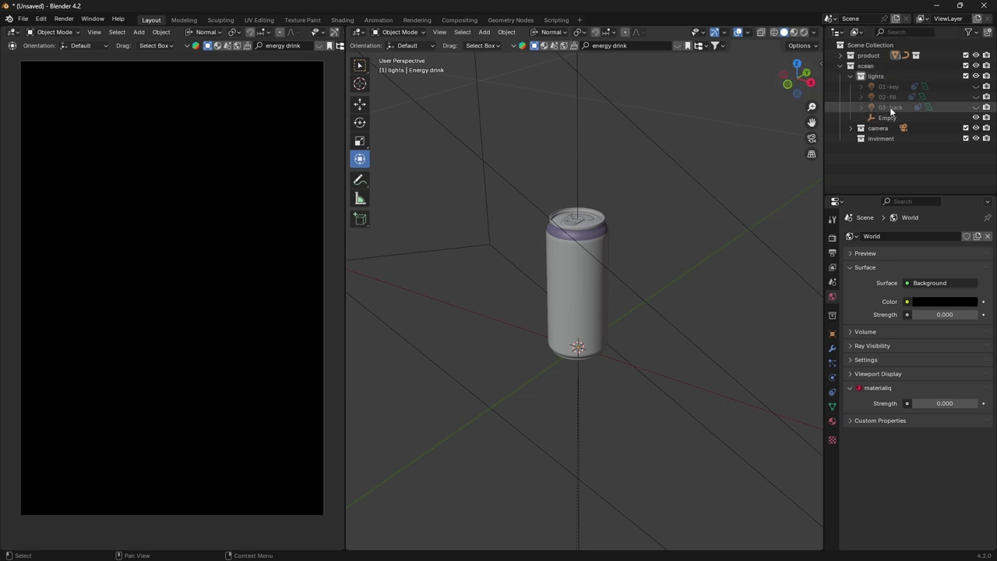
{"action": "scroll", "coordinate": [577, 282], "scroll_direction": "down", "scroll_amount": 8}
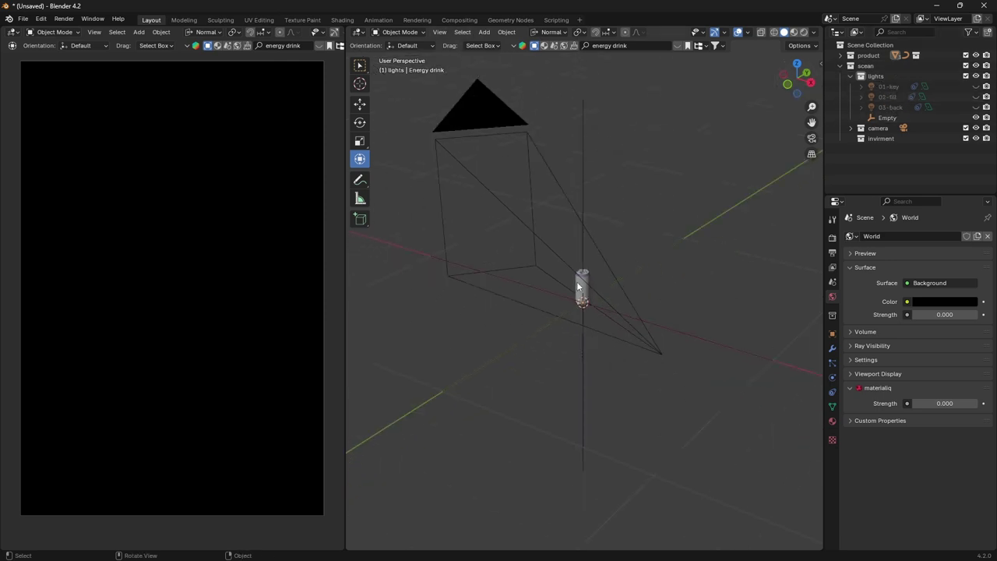
{"action": "scroll", "coordinate": [577, 281], "scroll_direction": "down", "scroll_amount": 1}
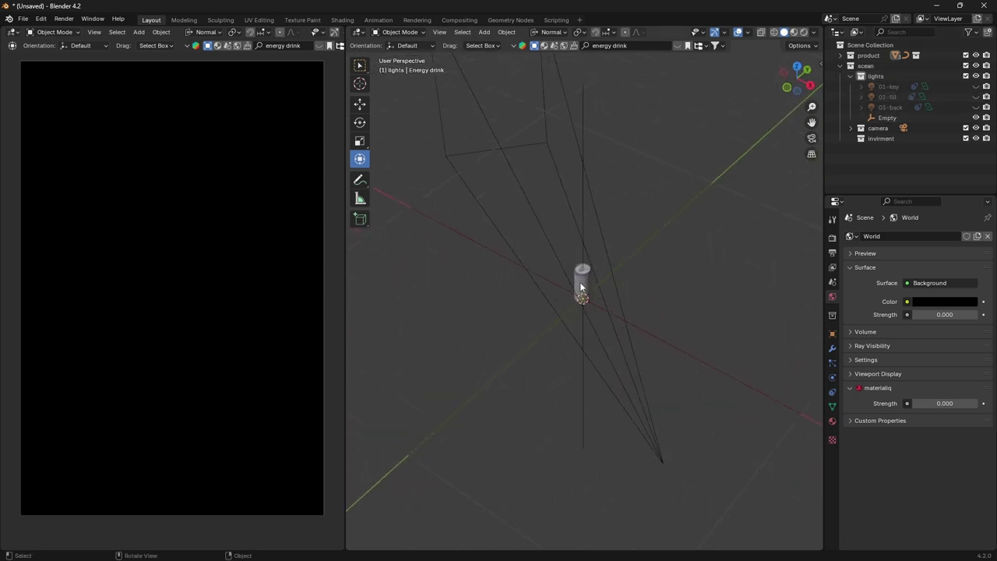